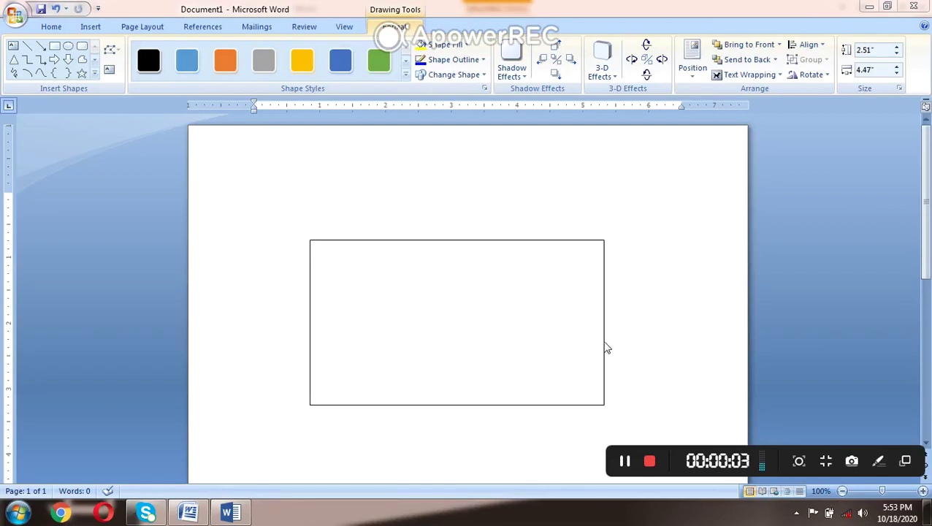
- Fill the selected rectangle with the gold colour swatch
left_click(426, 344)
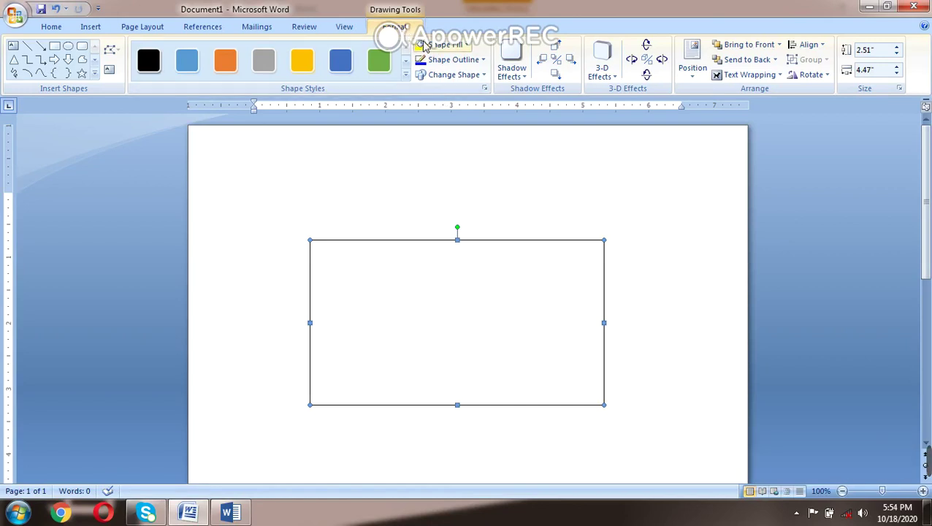
left_click(471, 48)
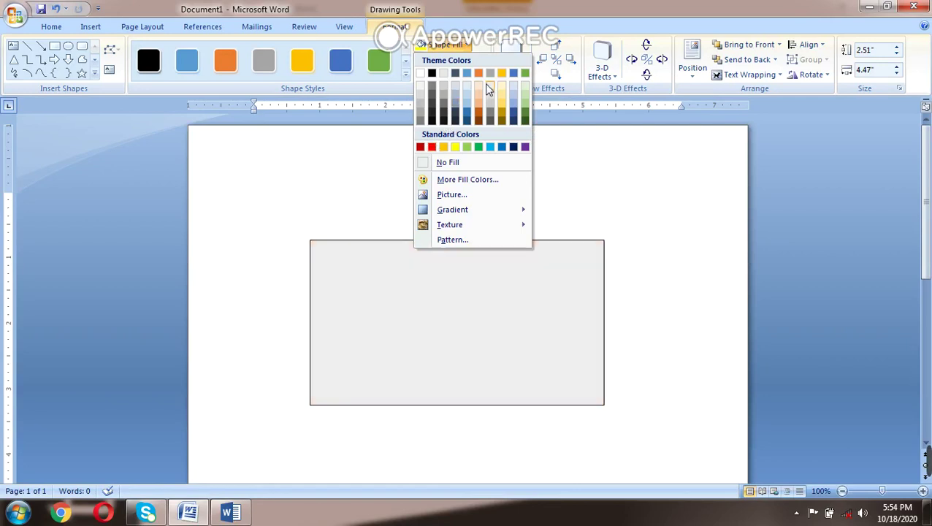
left_click(504, 107)
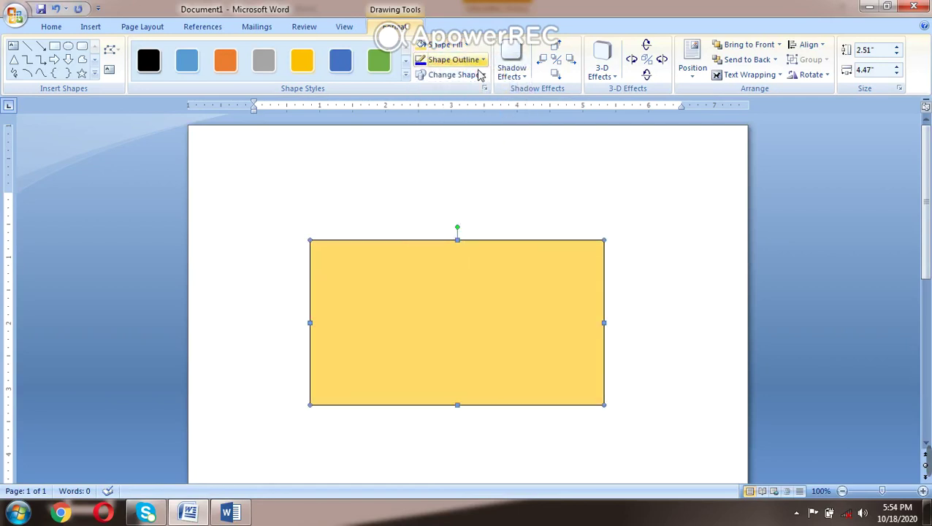
left_click(471, 48)
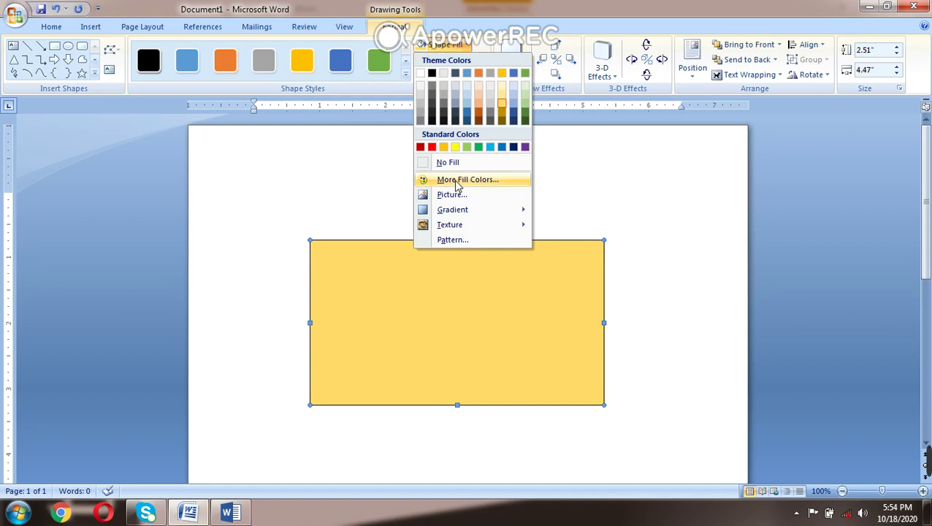
mouse_move(452, 210)
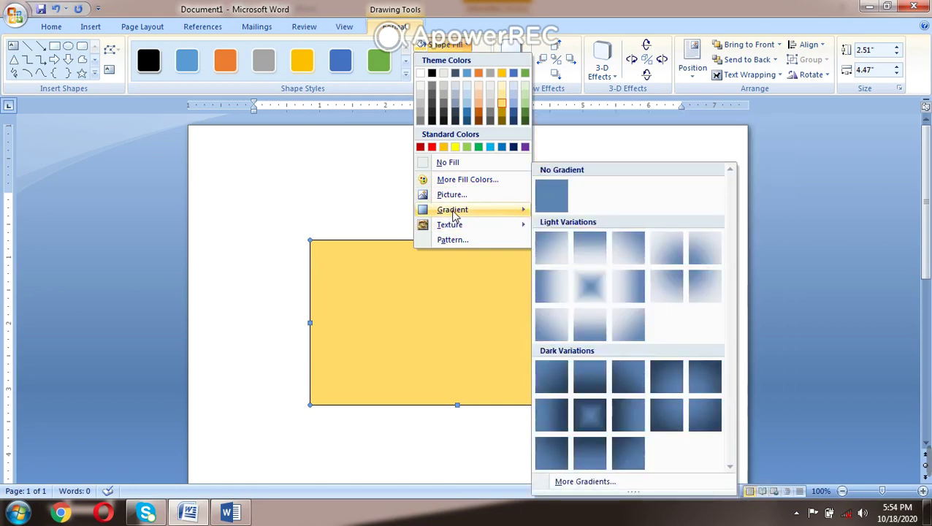
- Create a two-colour light orange to green gradient in Fill Effects and pick a variant
left_click(570, 482)
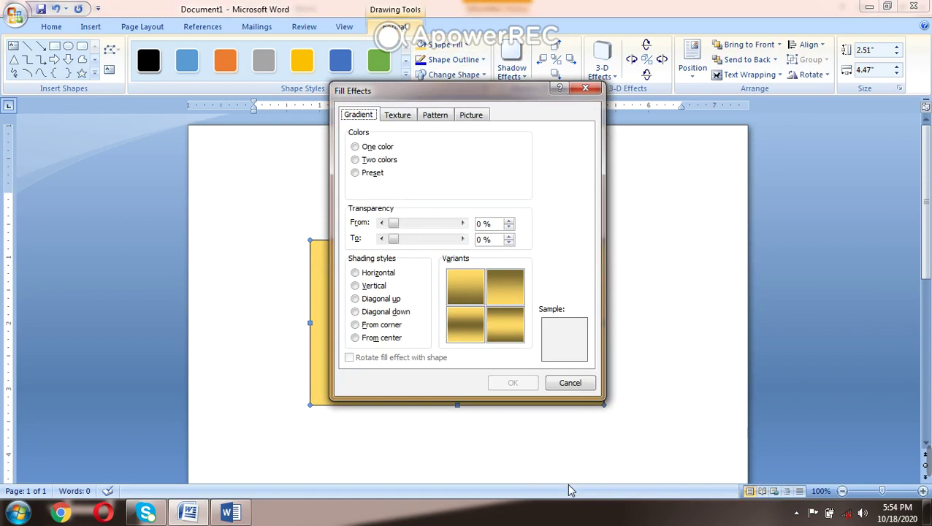
left_click(374, 148)
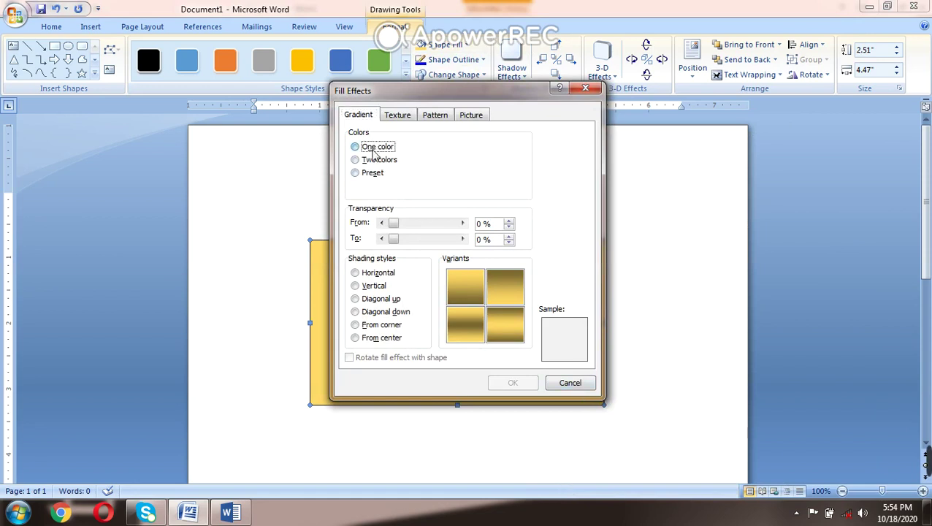
left_click(371, 163)
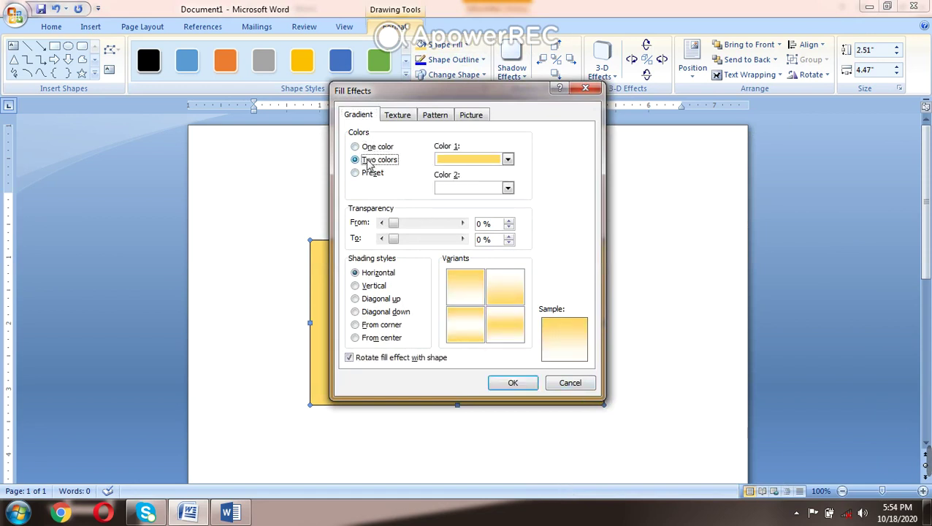
left_click(509, 161)
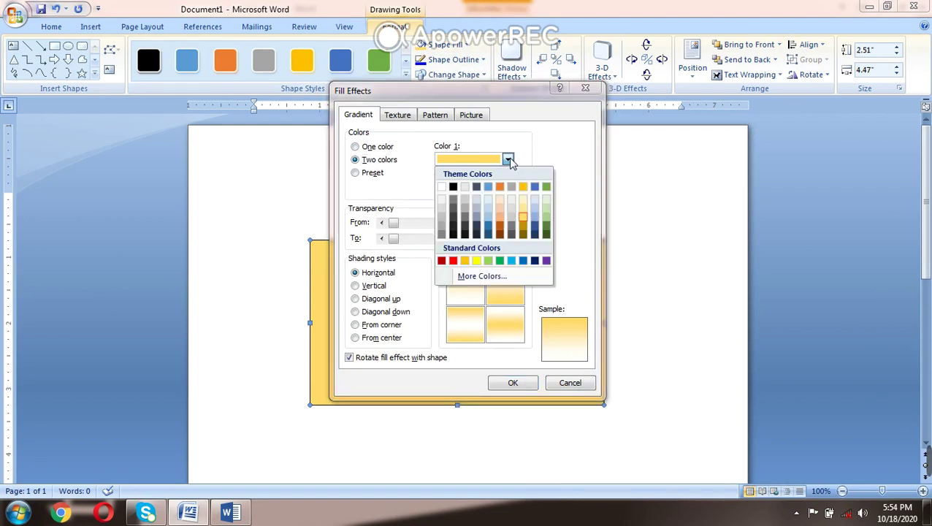
left_click(501, 210)
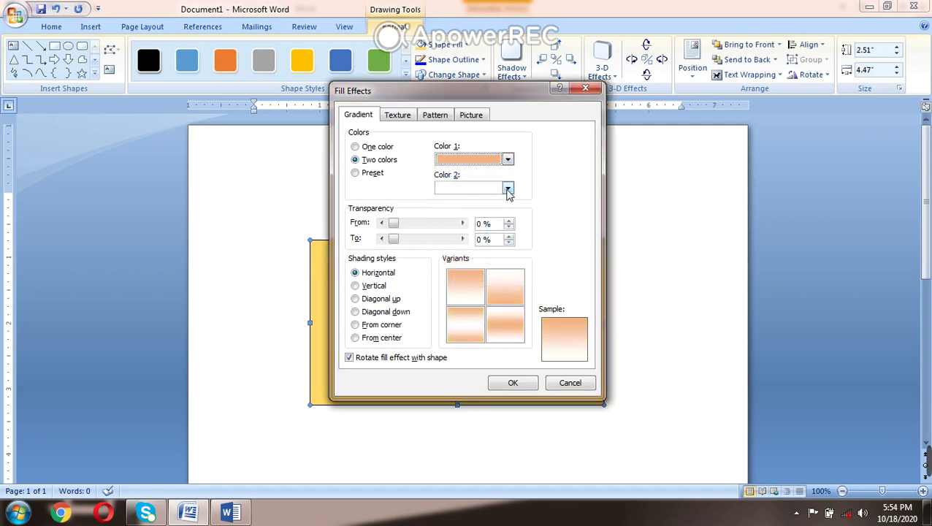
left_click(509, 189)
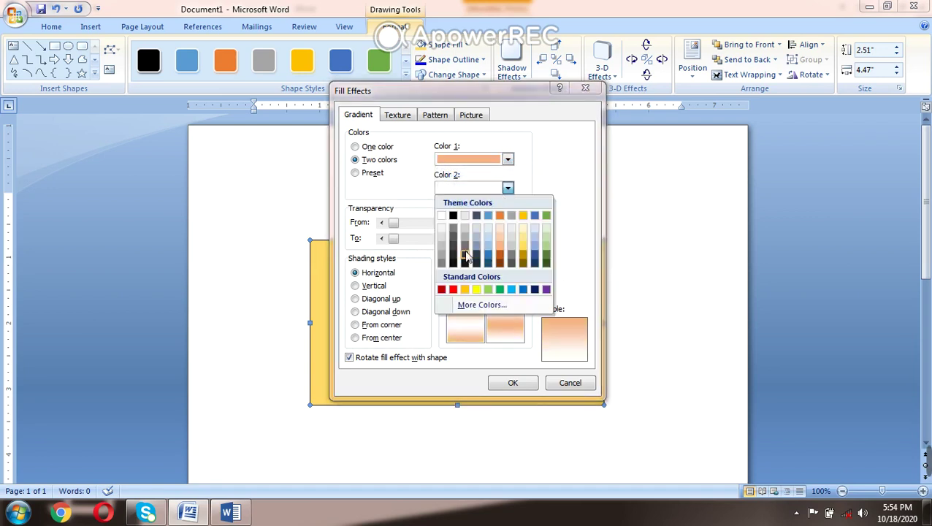
left_click(545, 254)
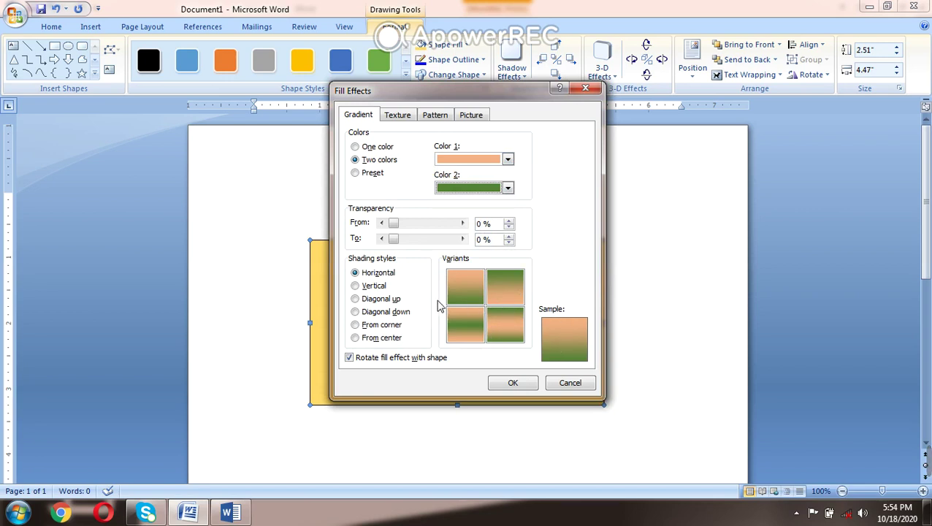
left_click(459, 321)
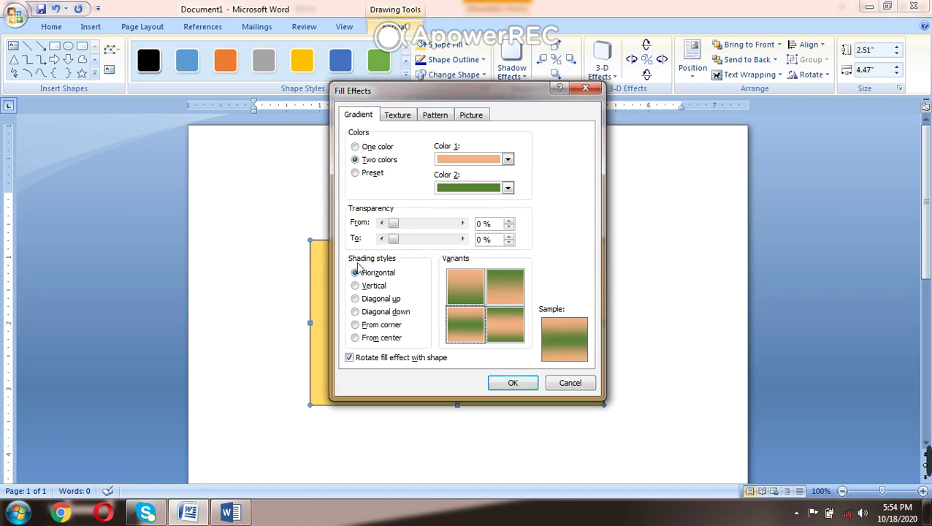
- Set From corner shading with a corner variant after trying Vertical and Diagonal up
left_click(365, 291)
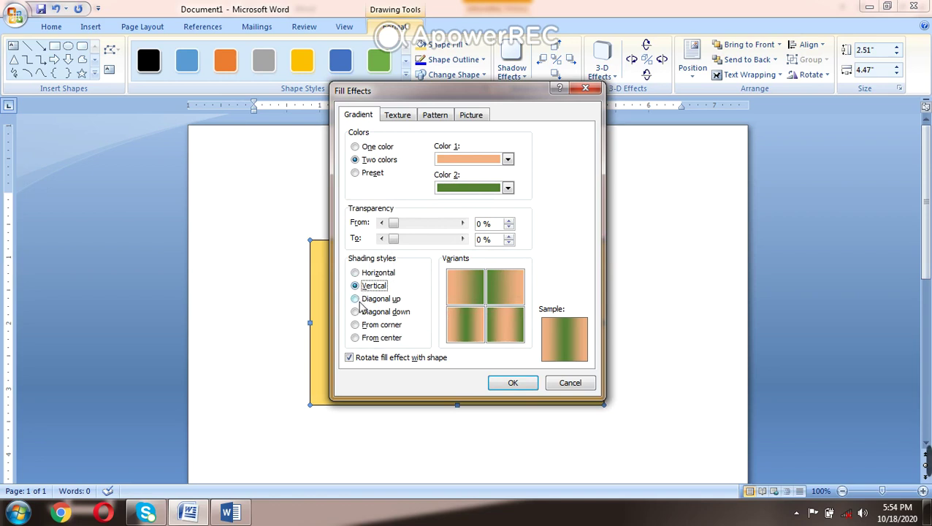
left_click(355, 298)
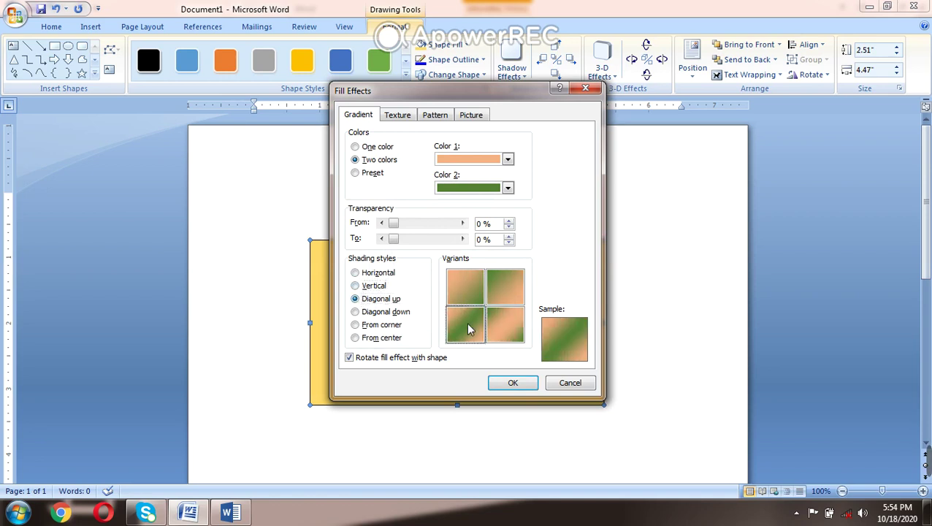
left_click(379, 328)
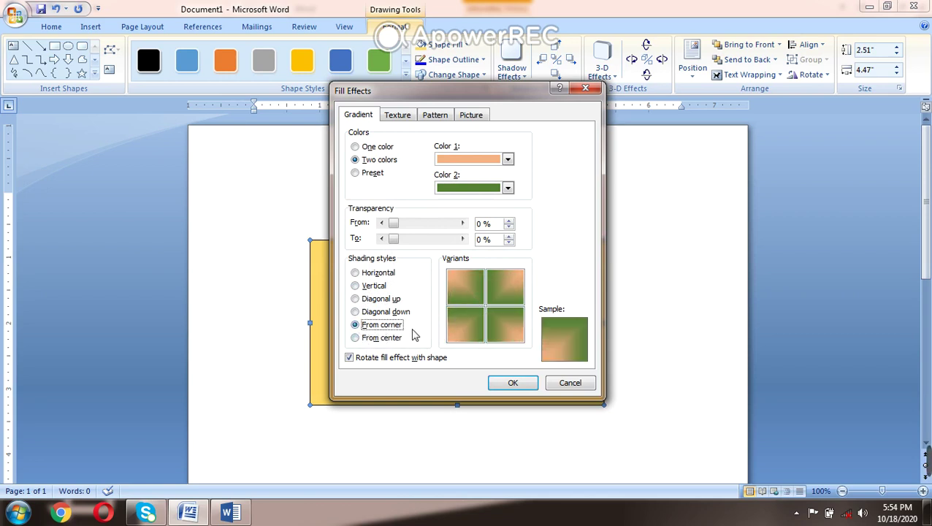
left_click(461, 329)
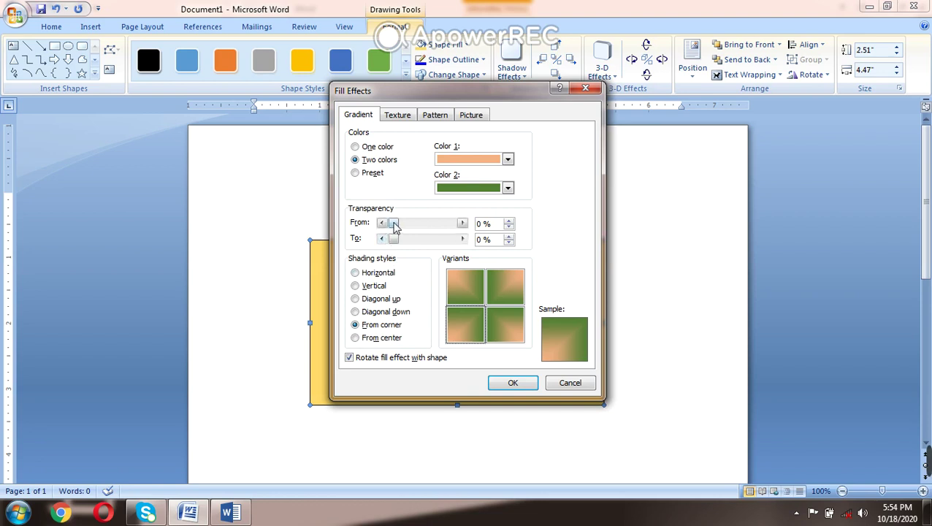
- Set start and end transparency to about 21% and 24% and apply the gradient
left_click_drag(394, 225, 407, 227)
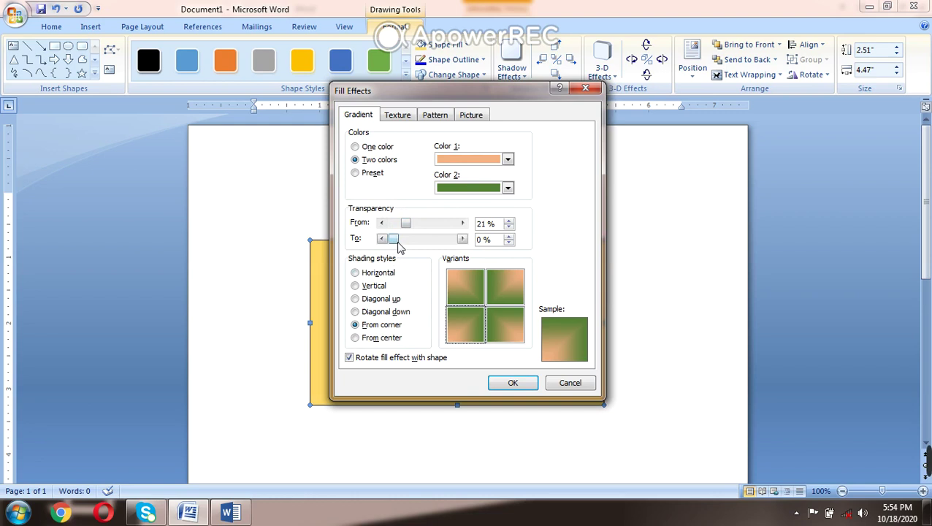
left_click_drag(395, 240, 412, 247)
left_click(511, 385)
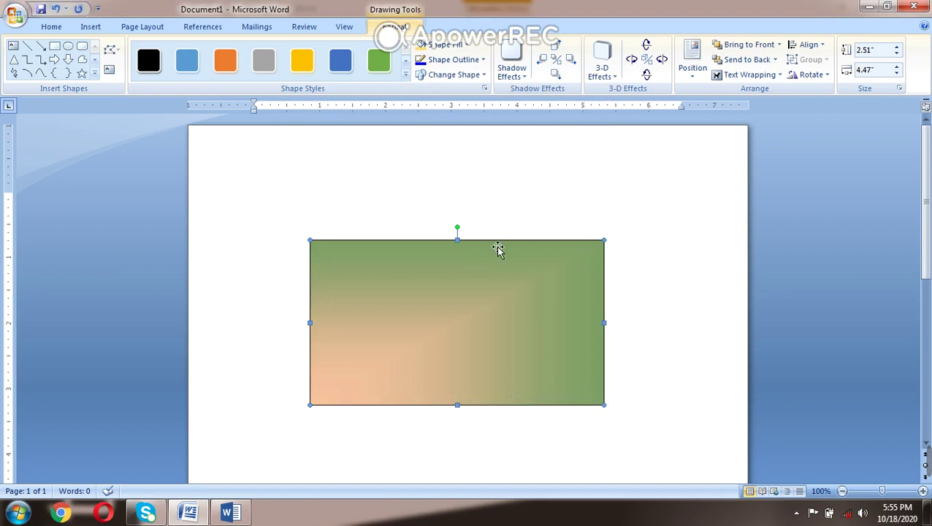
- Set the rectangle to No Outline and move it slightly higher on the page
left_click(486, 60)
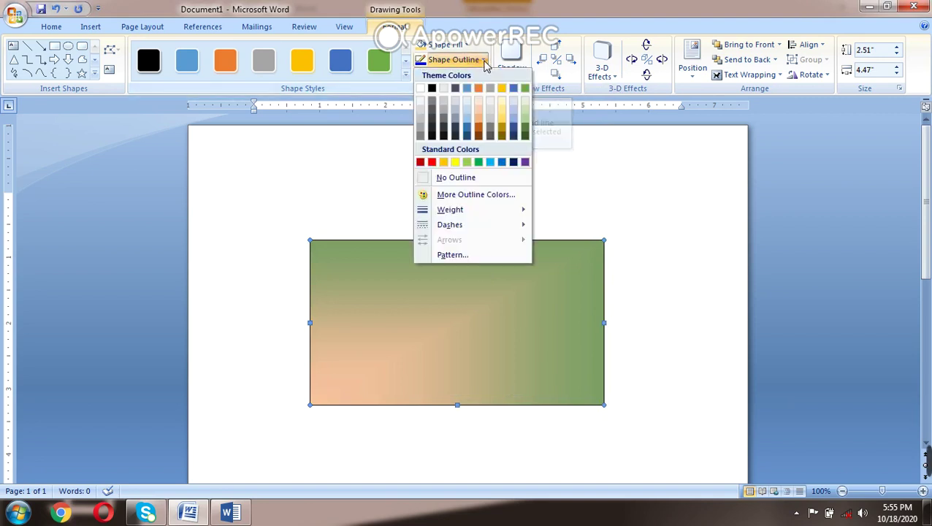
left_click(446, 178)
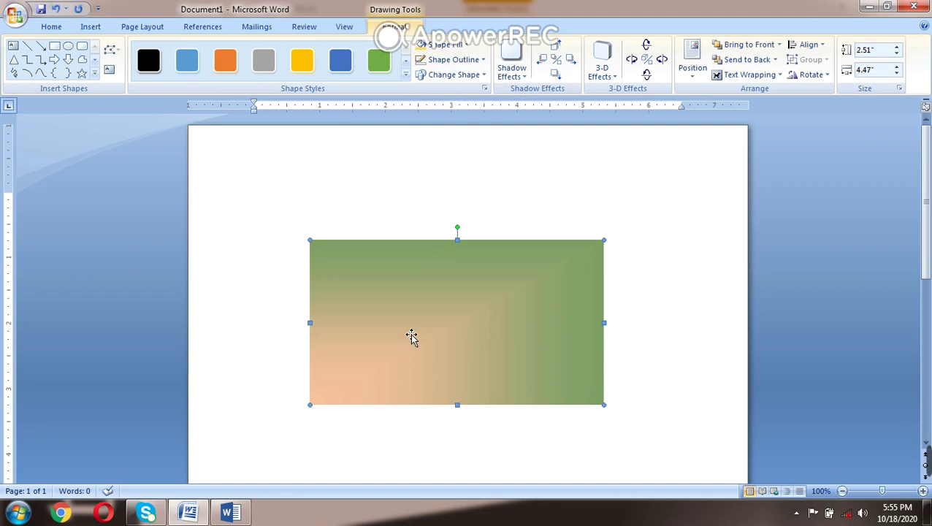
left_click_drag(411, 336, 407, 299)
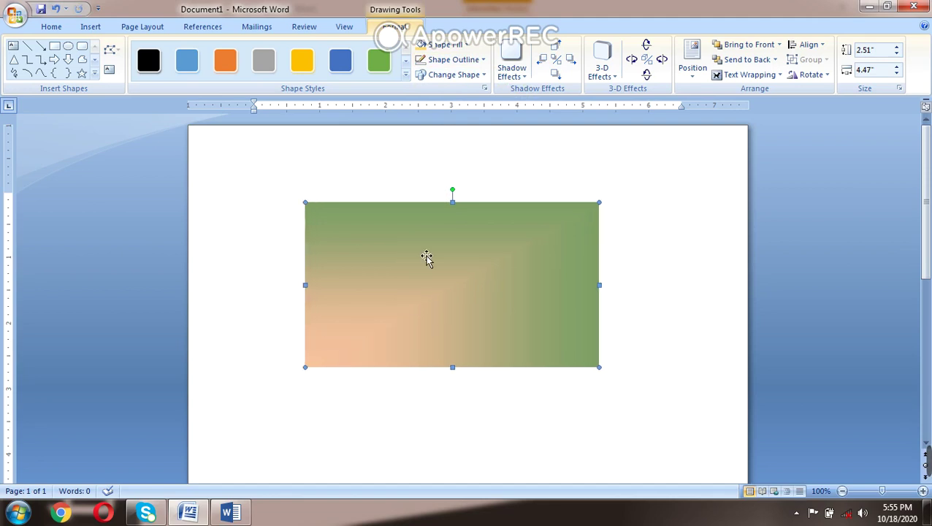
left_click(470, 49)
mouse_move(452, 210)
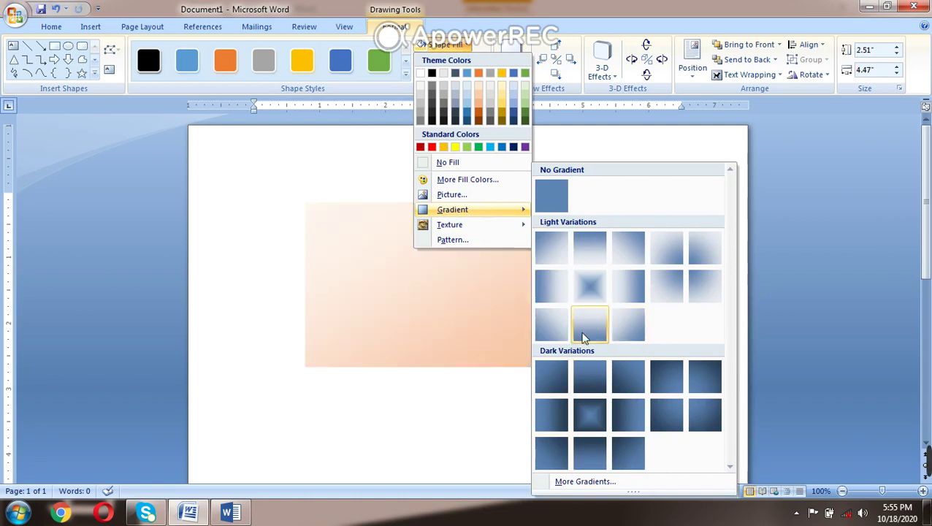
- Apply a From center red-to-green gradient with 64% end transparency
left_click(584, 482)
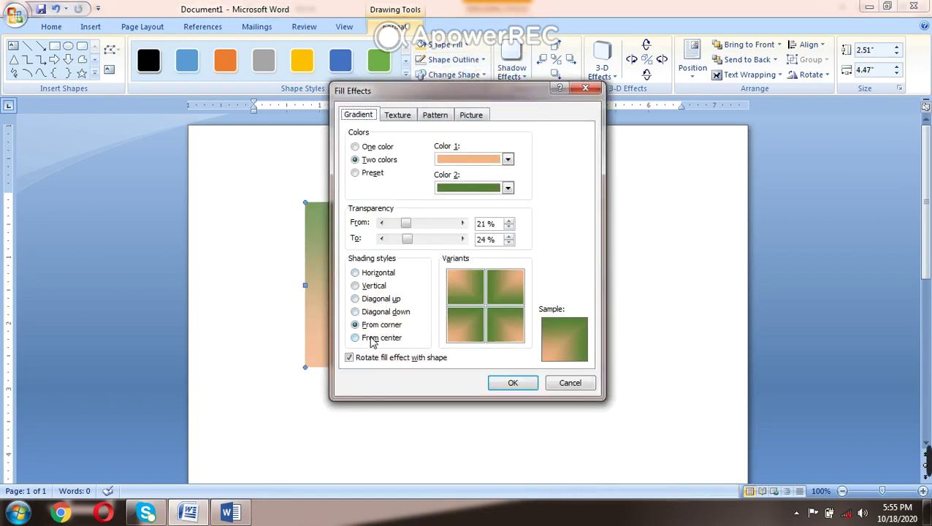
left_click(372, 338)
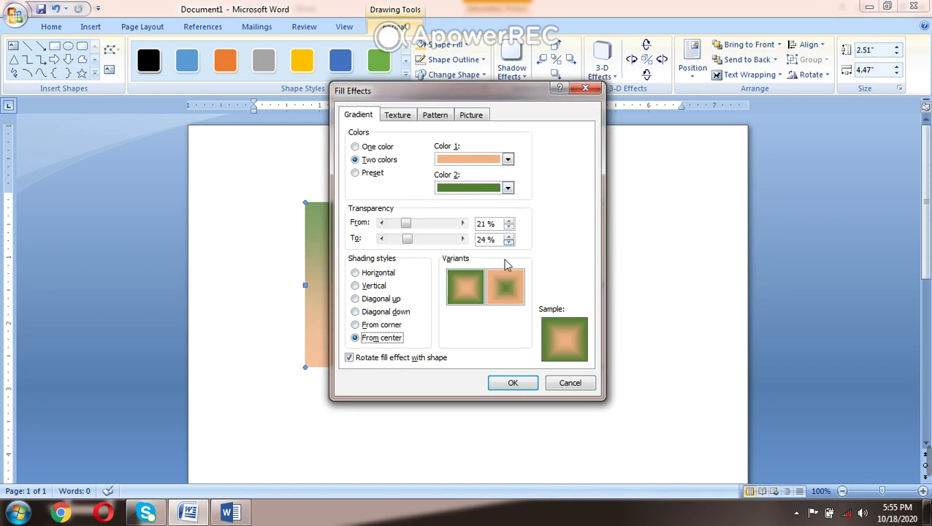
left_click(508, 161)
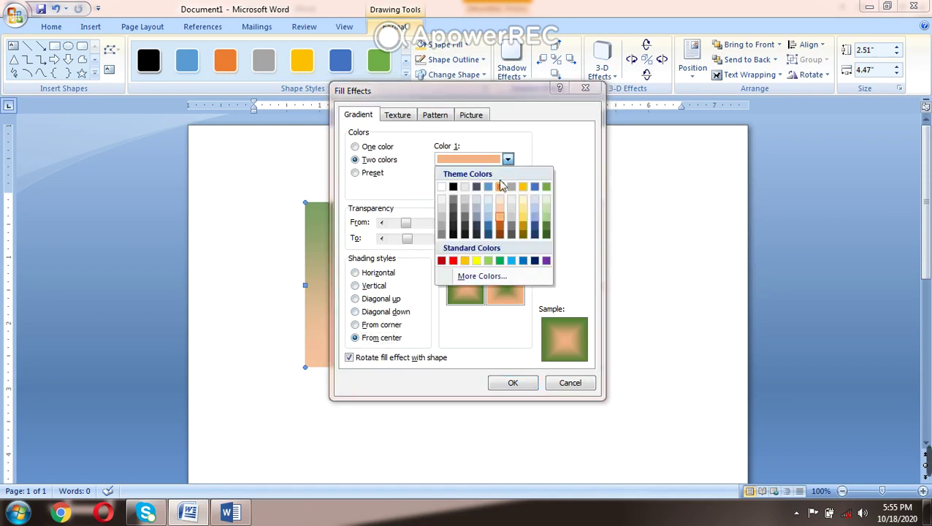
left_click(453, 261)
left_click(471, 294)
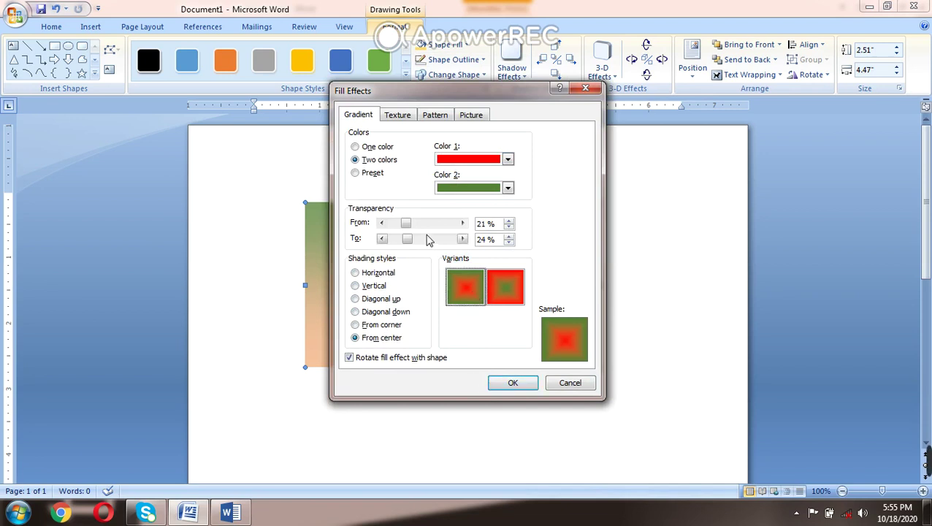
left_click(428, 240)
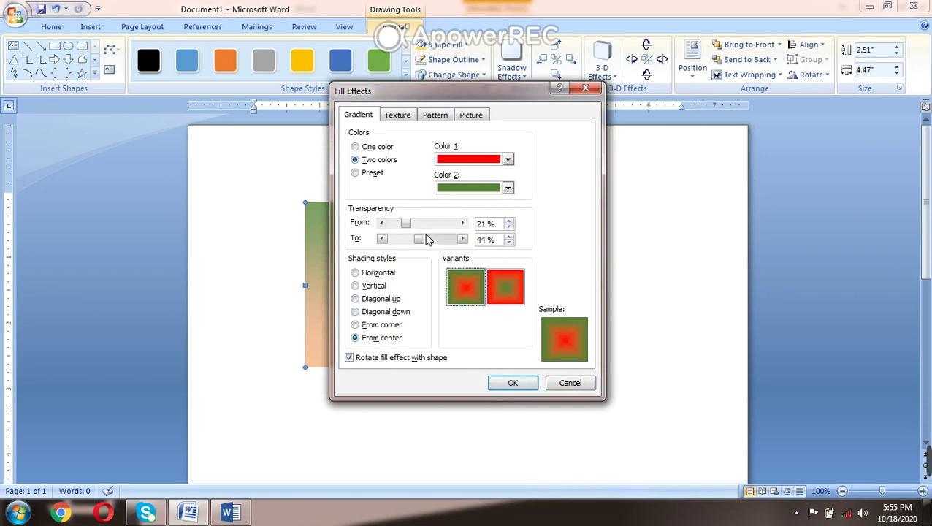
left_click(513, 384)
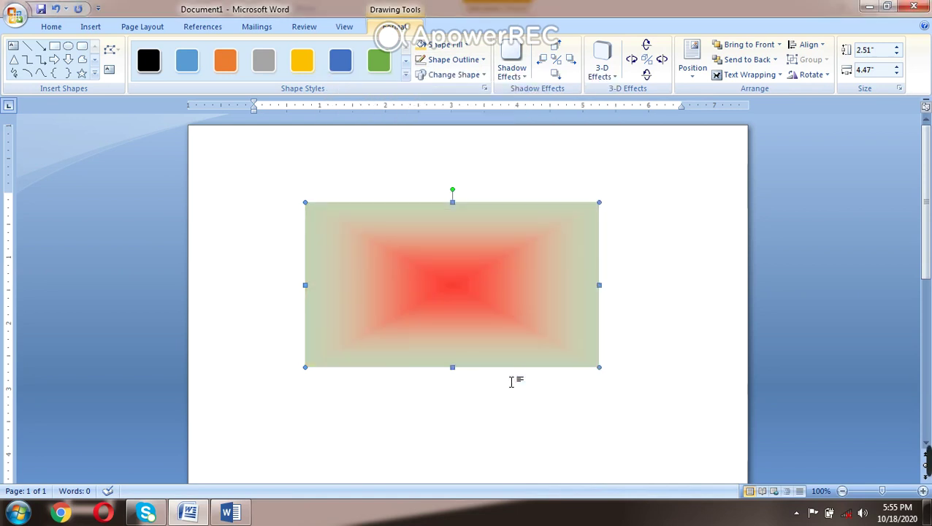